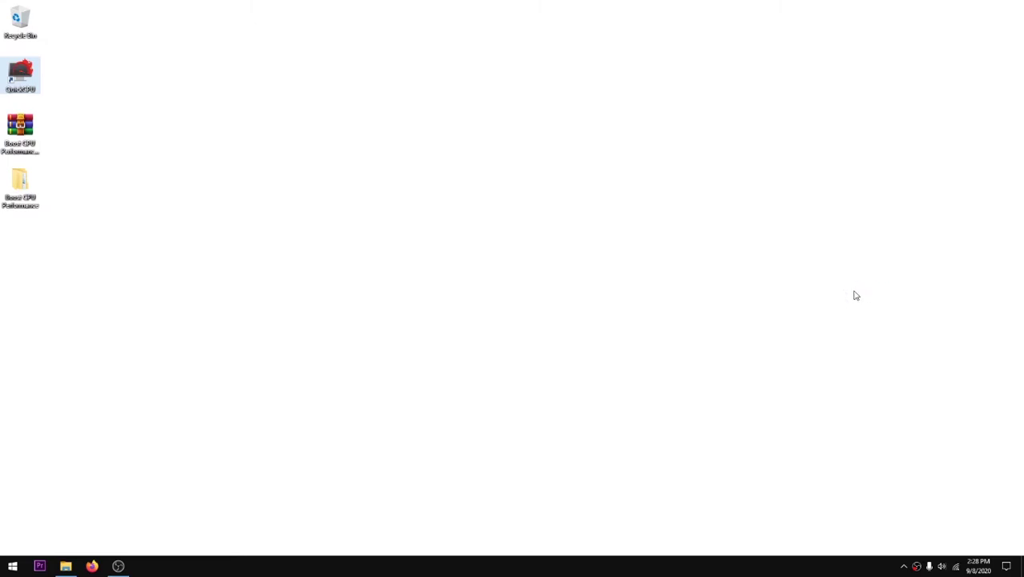
Bring up the main window of the running Quick CPU and dismiss its processor popup
click(859, 297)
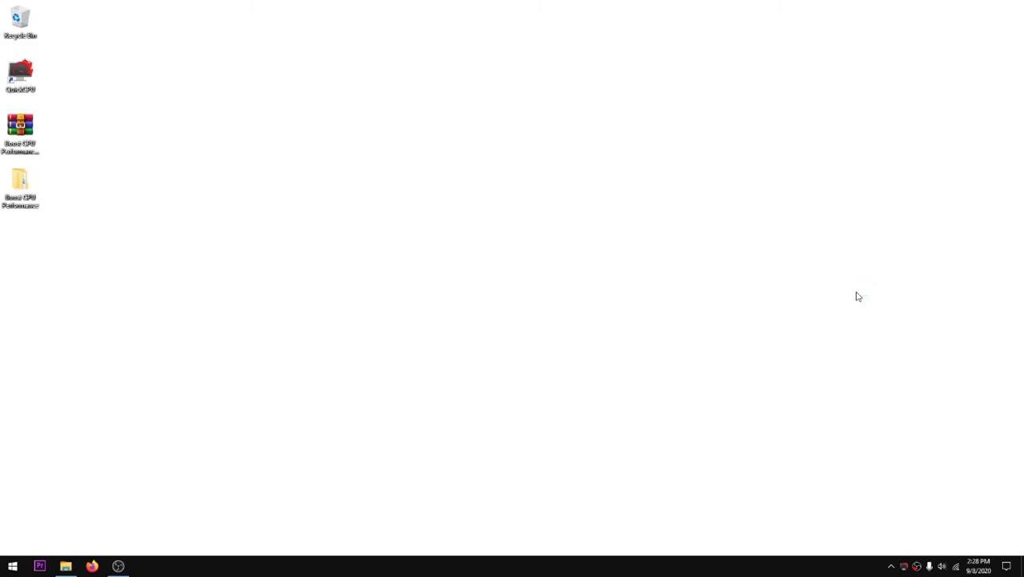
click(904, 567)
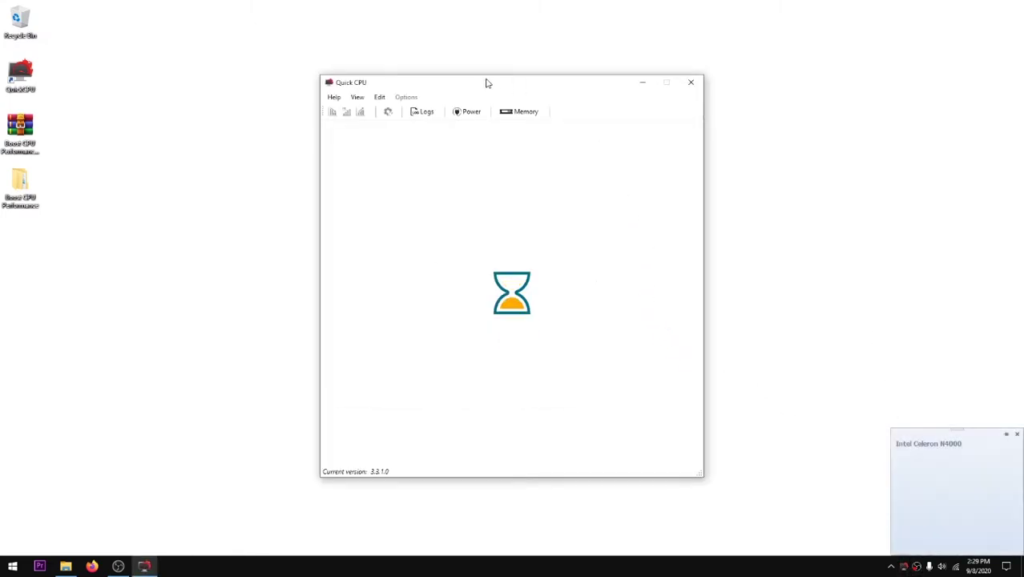
drag(485, 83, 523, 64)
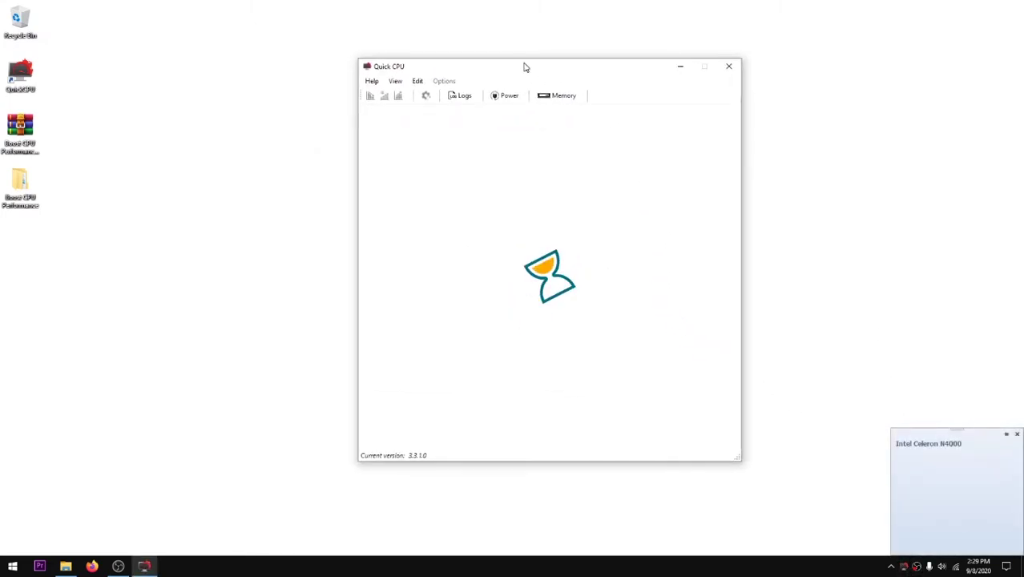
click(1018, 434)
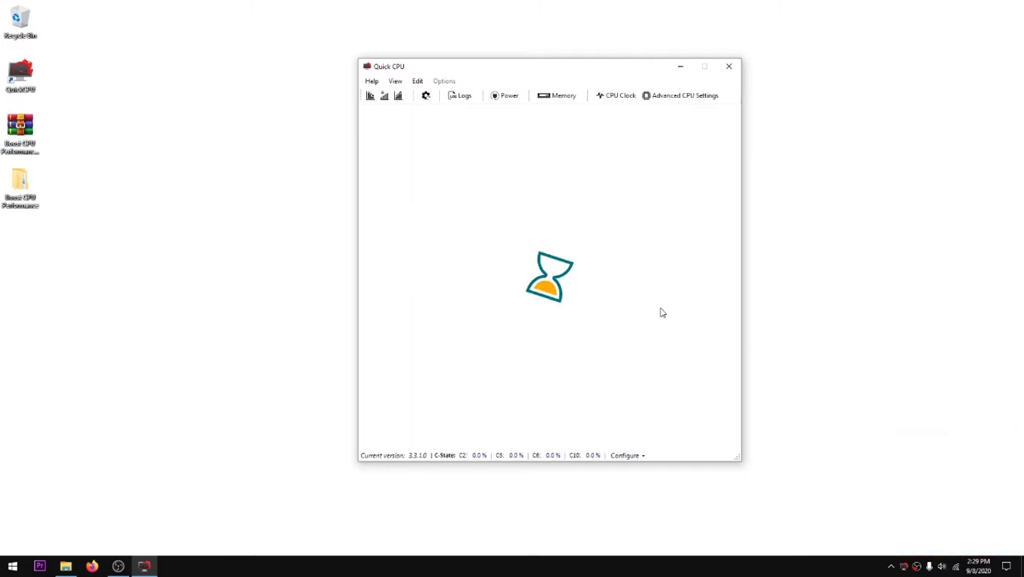
drag(486, 71, 471, 67)
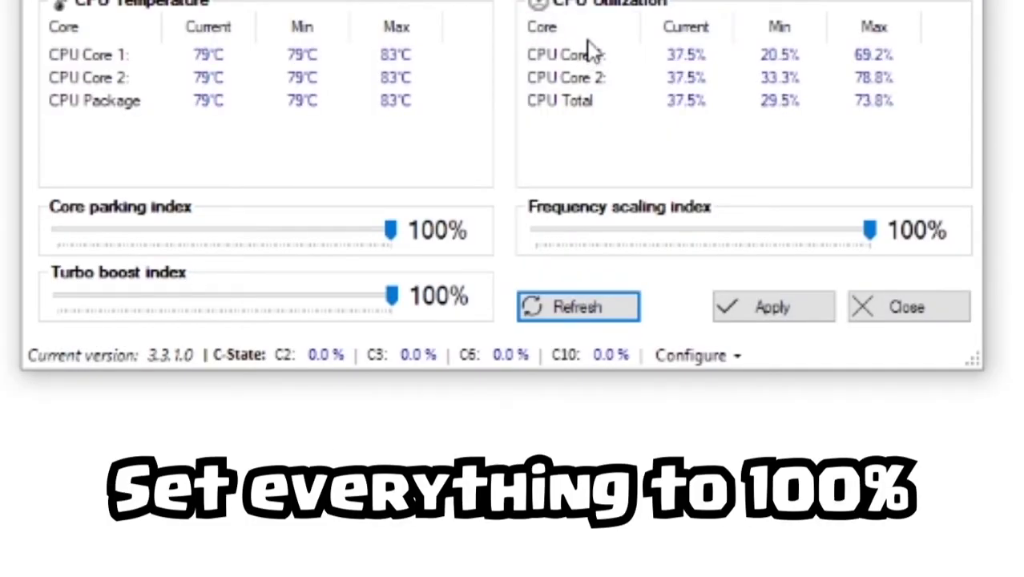
Set the core parking, turbo boost and frequency scaling indexes to 100% and apply the changes
drag(392, 232, 397, 234)
drag(392, 296, 908, 263)
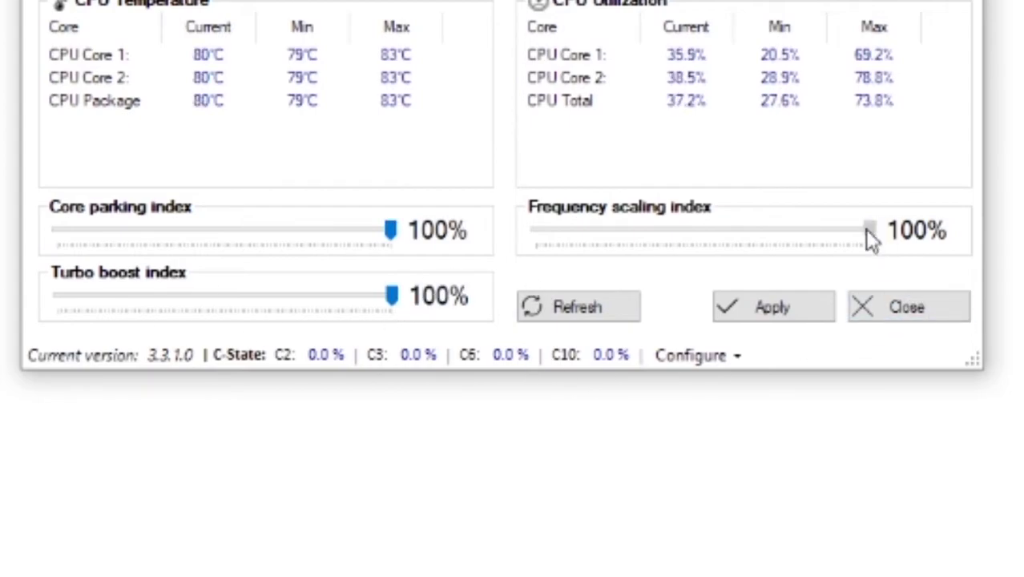
click(774, 309)
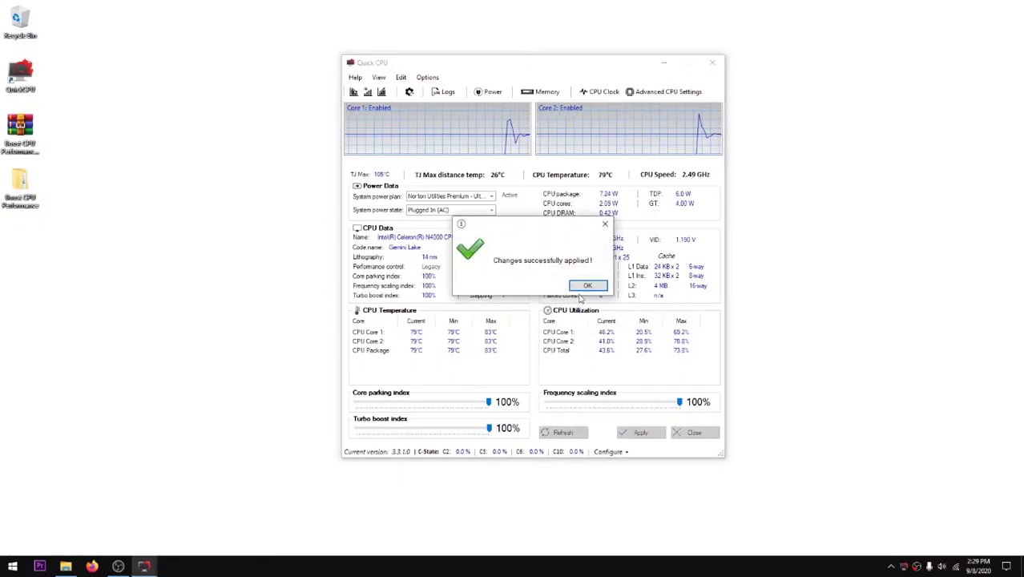
click(588, 284)
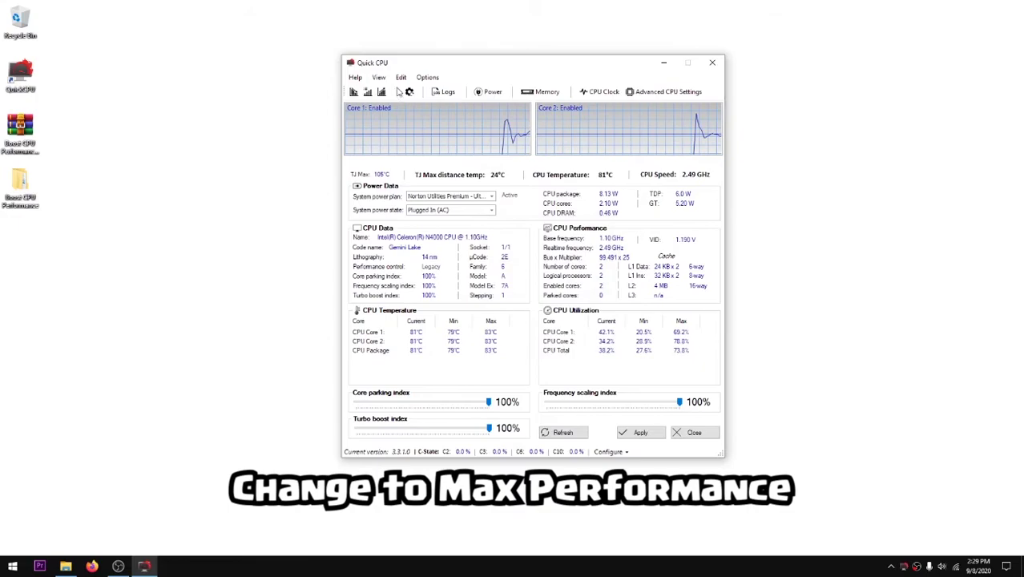
Set the CPU to maximum performance, accept the listed changes and close Quick CPU
click(427, 77)
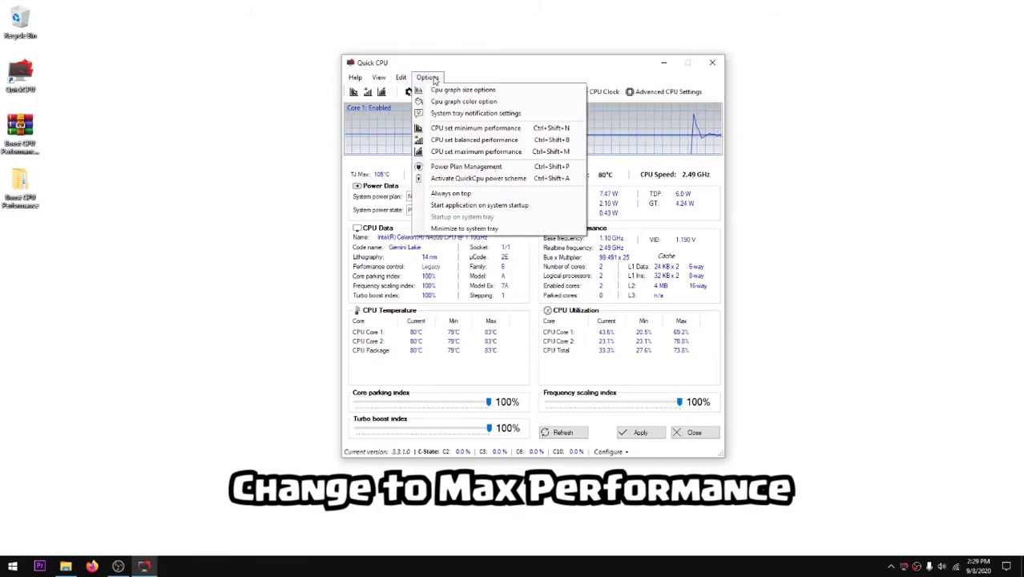
click(497, 153)
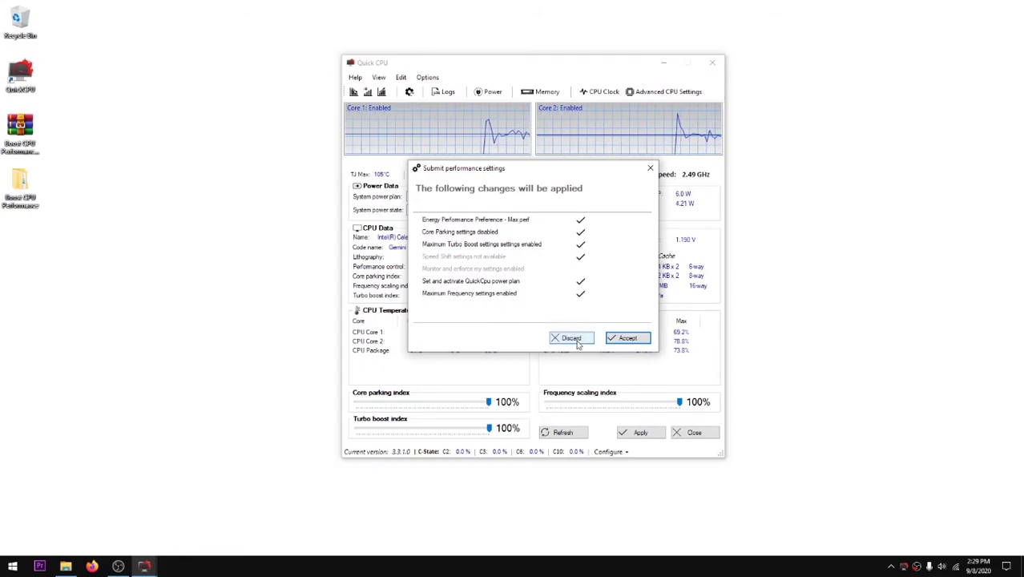
click(624, 342)
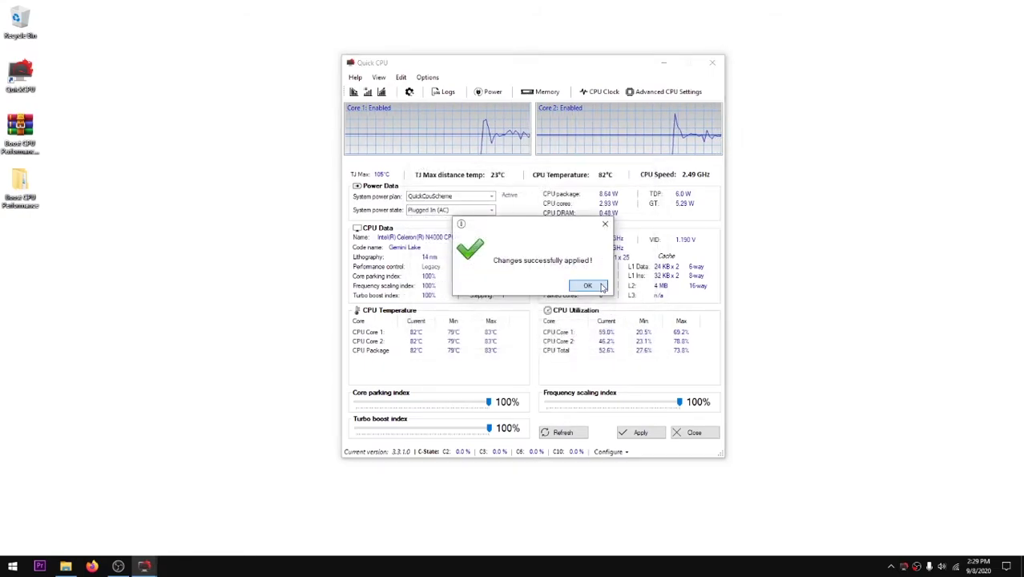
click(588, 285)
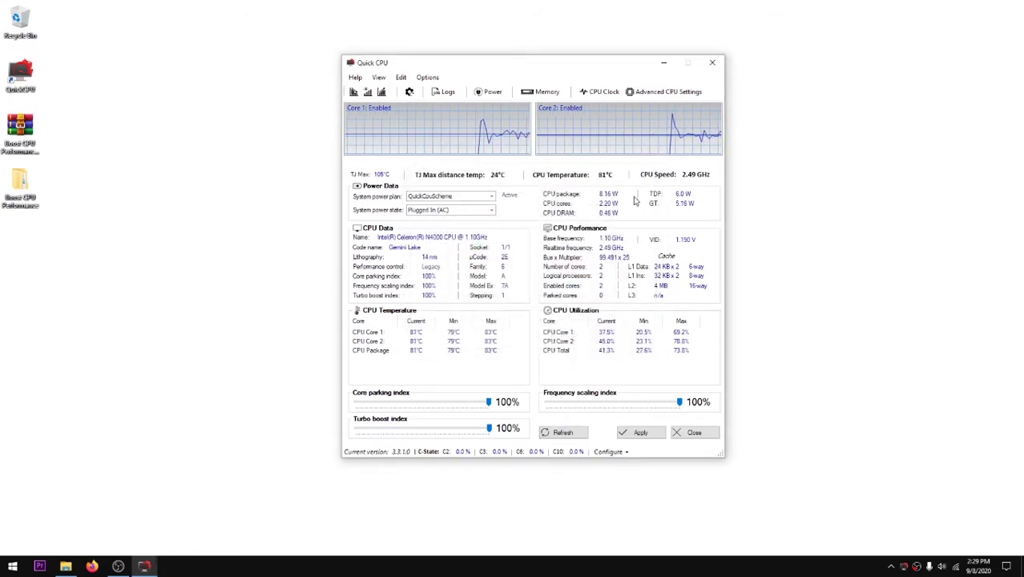
click(712, 63)
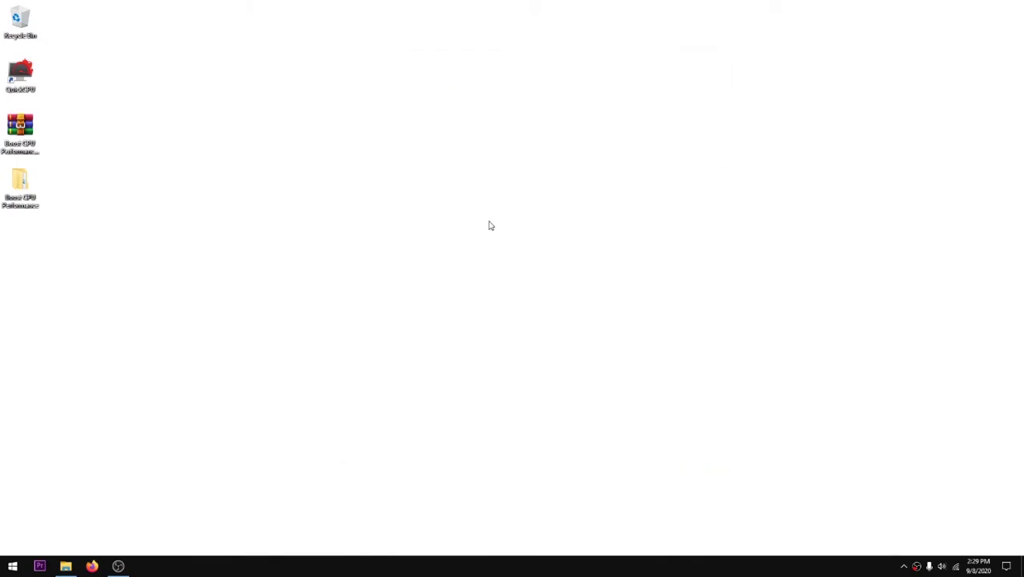
Switch to File Explorer and run UnparkCPU from the Unpark-CPU-App folder as administrator
click(65, 566)
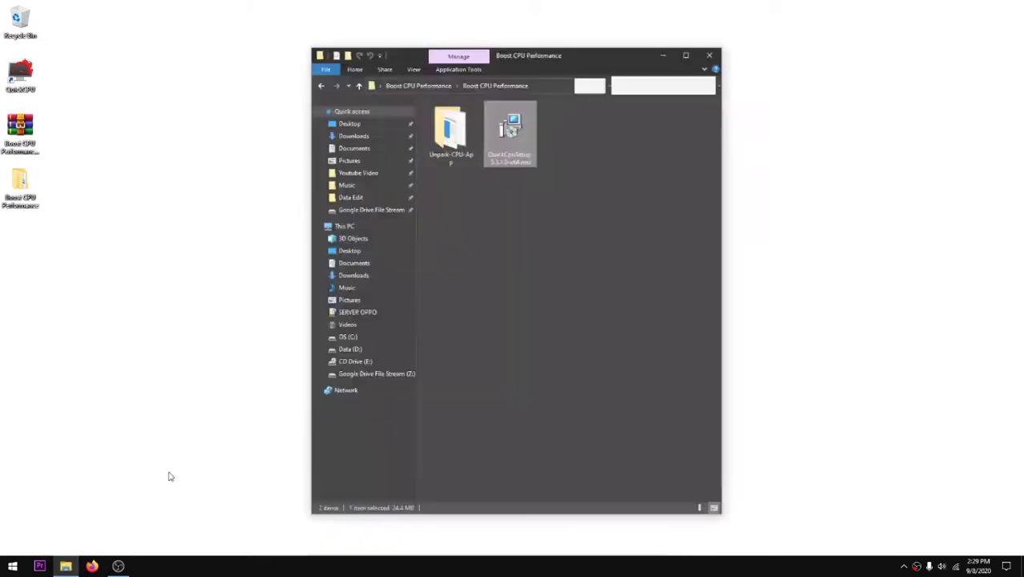
double_click(462, 128)
right_click(600, 104)
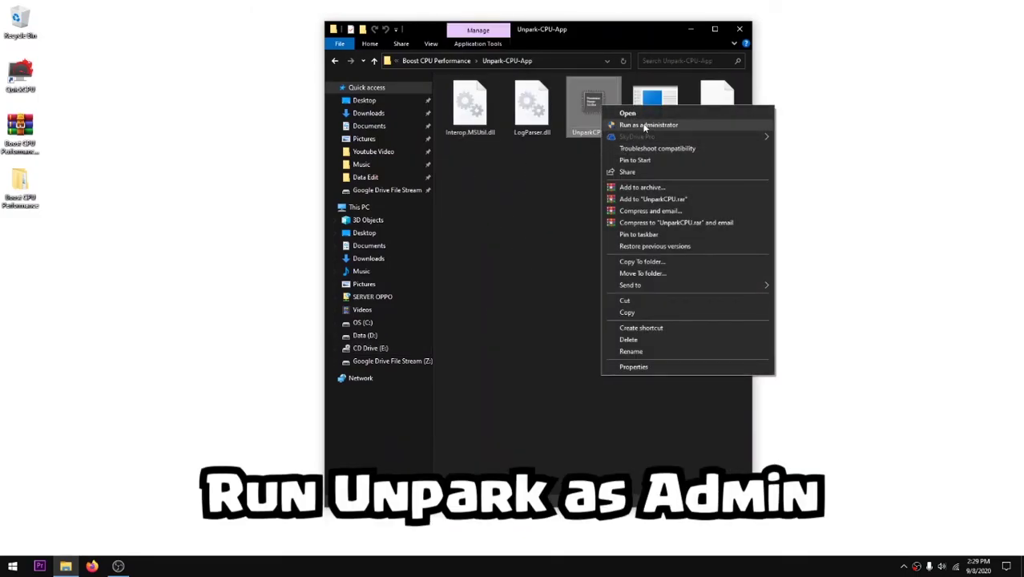
click(653, 126)
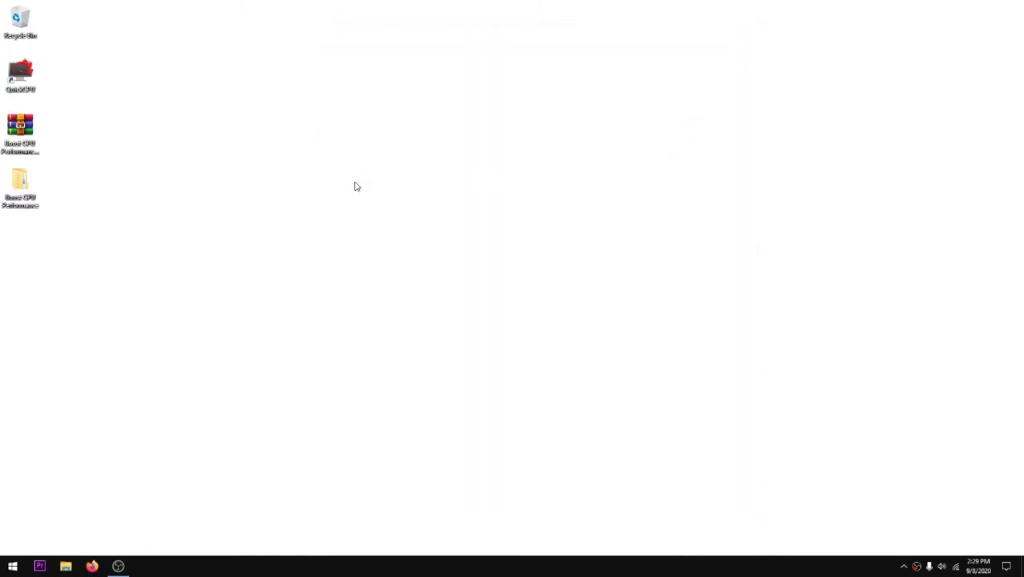
Check the parking status of the CPU cores, unpark all of them and close the Manage Parked CPU's window
drag(189, 68, 567, 139)
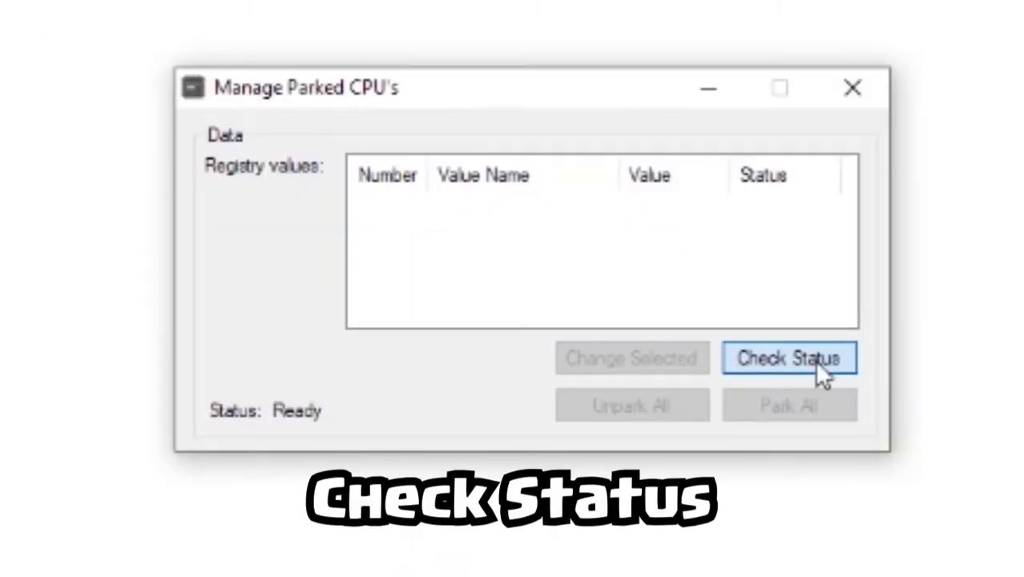
click(814, 360)
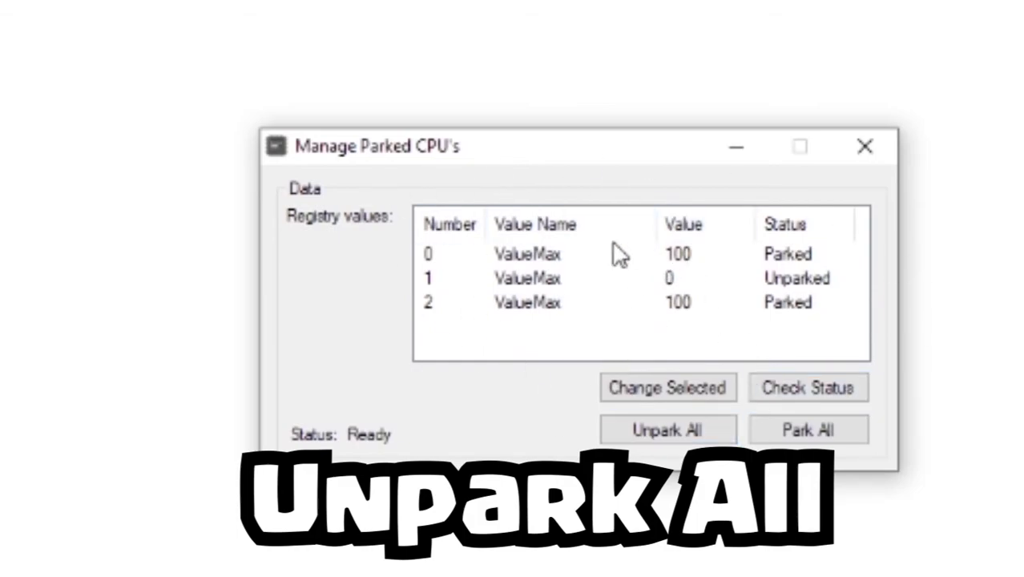
click(704, 435)
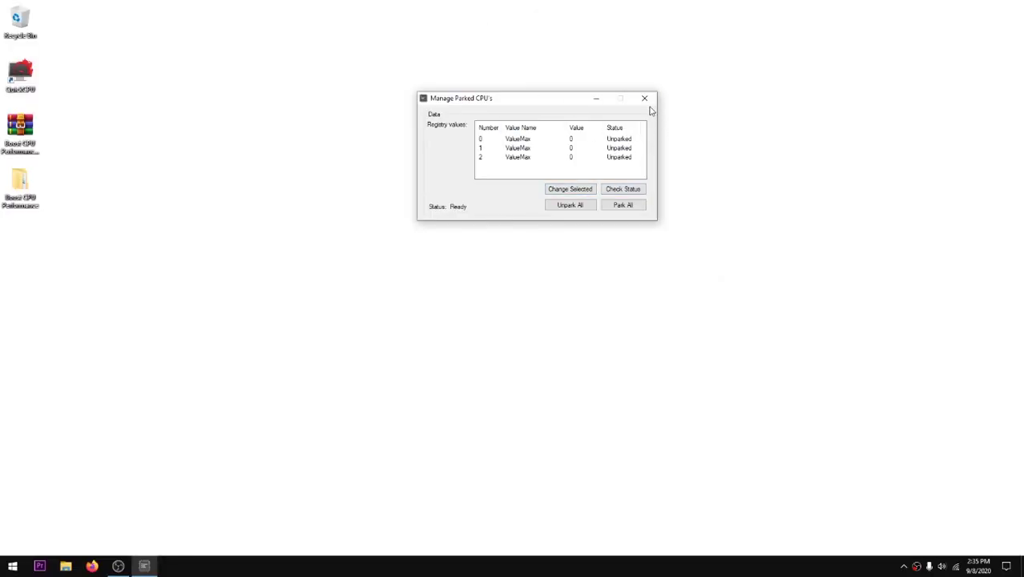
click(645, 98)
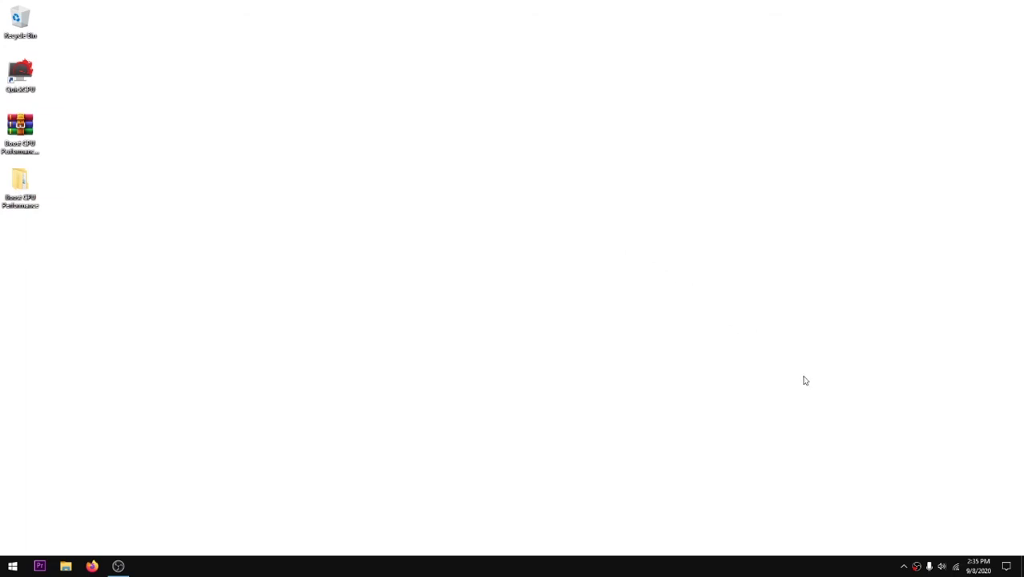
click(904, 570)
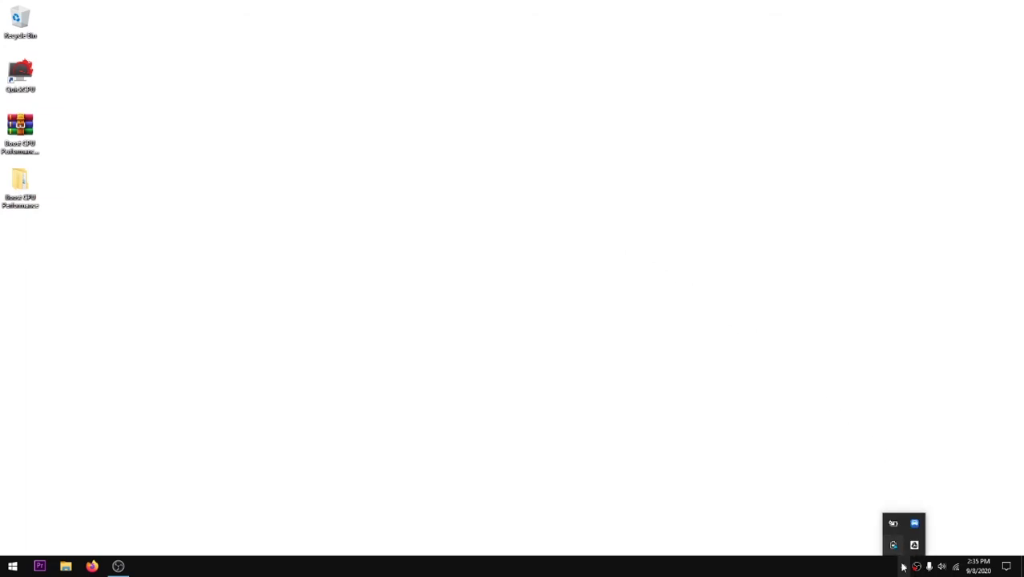
click(903, 568)
Search Windows for "power plan" and open the advanced power settings of the QuickCpuScheme plan
click(13, 567)
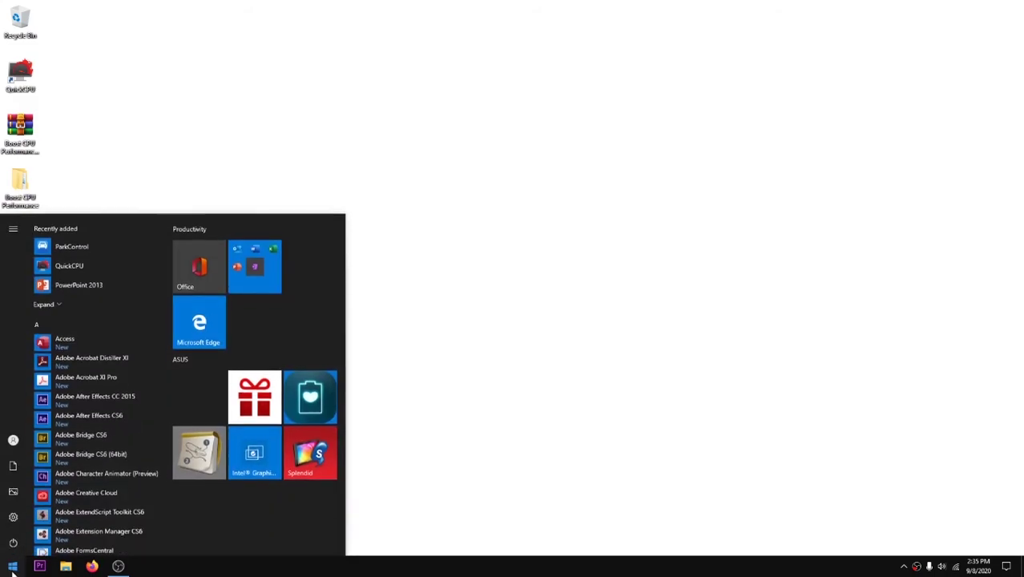
click(12, 569)
text(power plan)
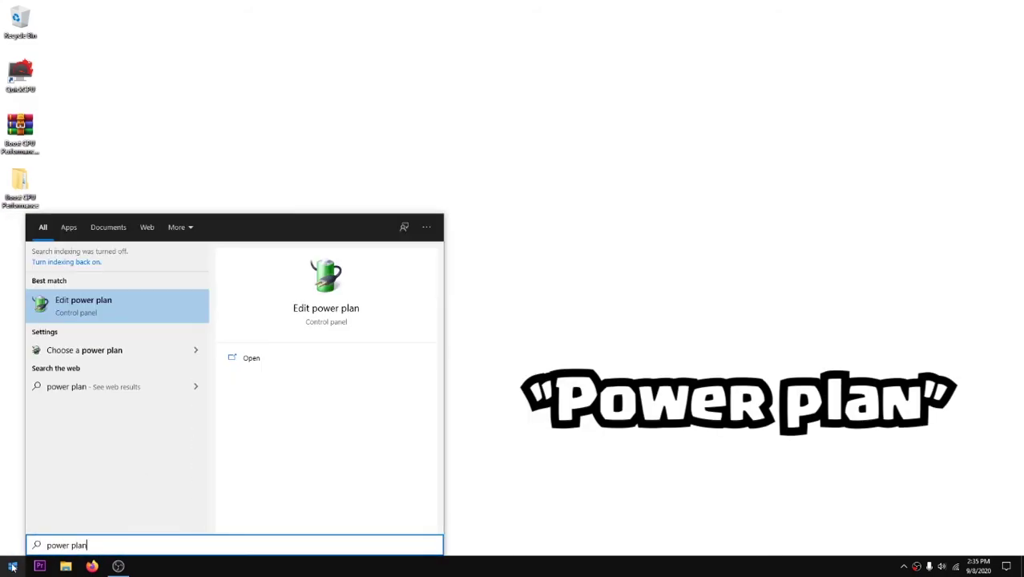
click(114, 357)
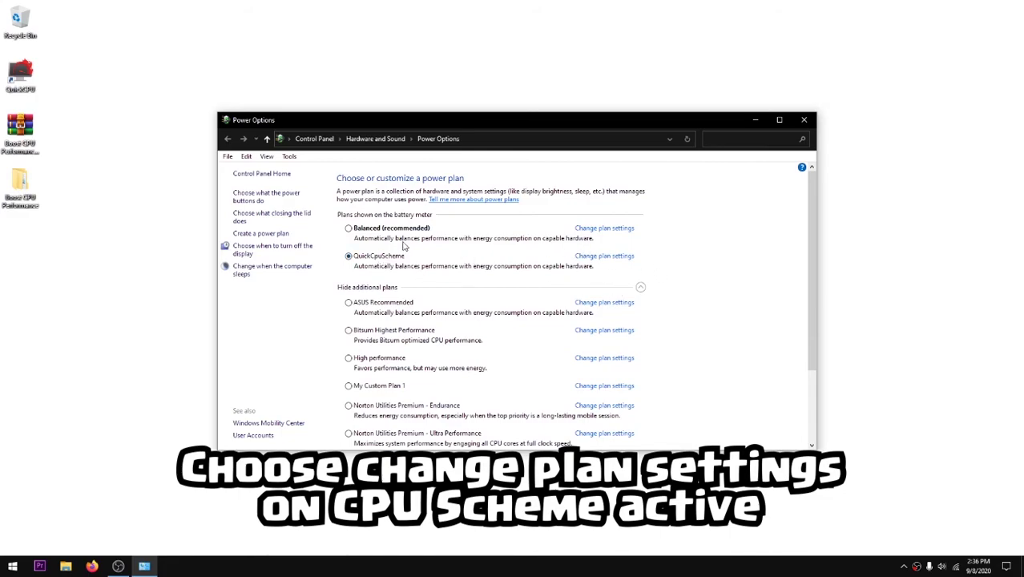
click(607, 258)
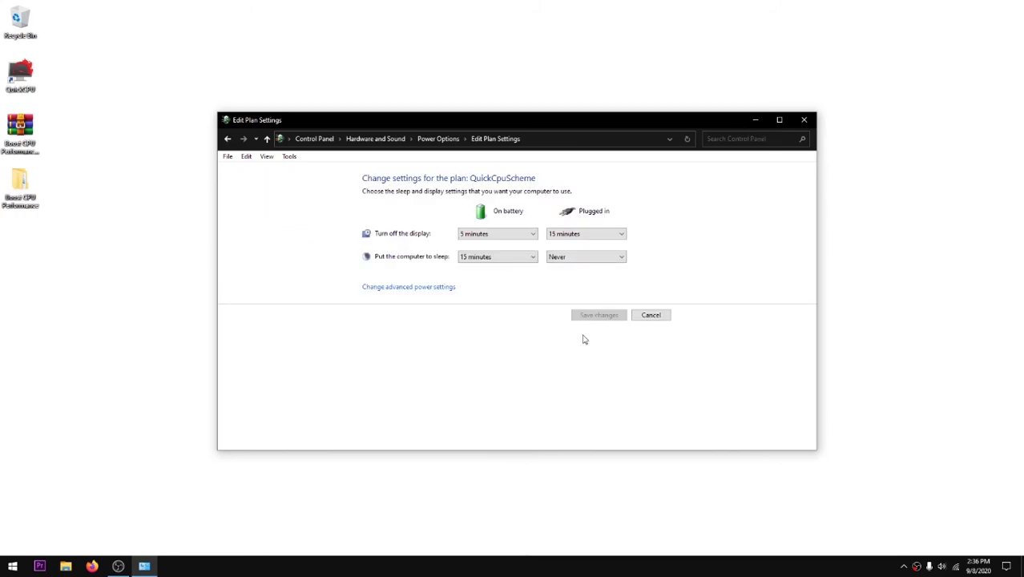
click(413, 288)
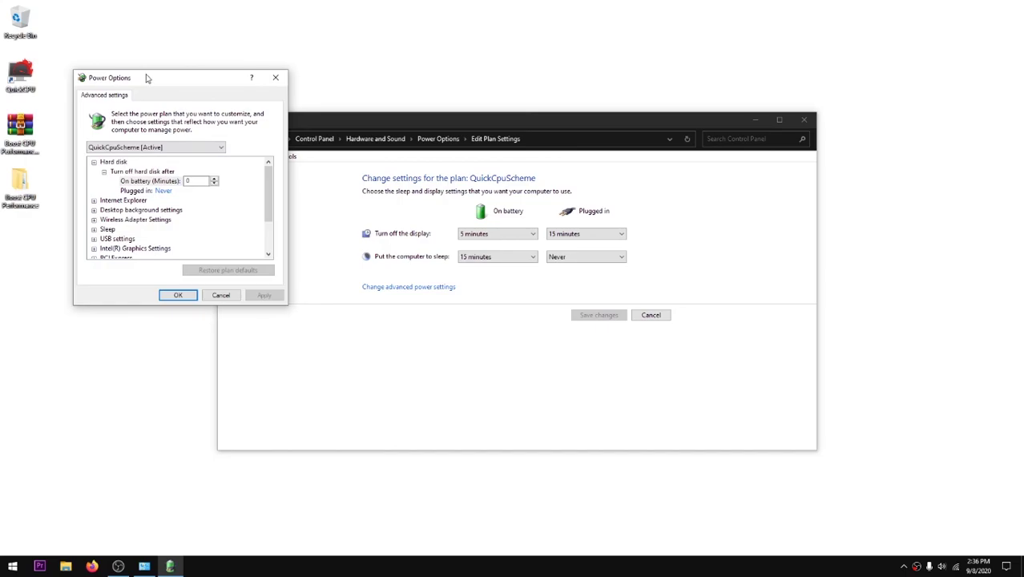
Set the minimum processor state under Processor power management to 100% both on battery and plugged in, and confirm the power options
drag(146, 78, 338, 98)
scroll(438, 234, down, 2)
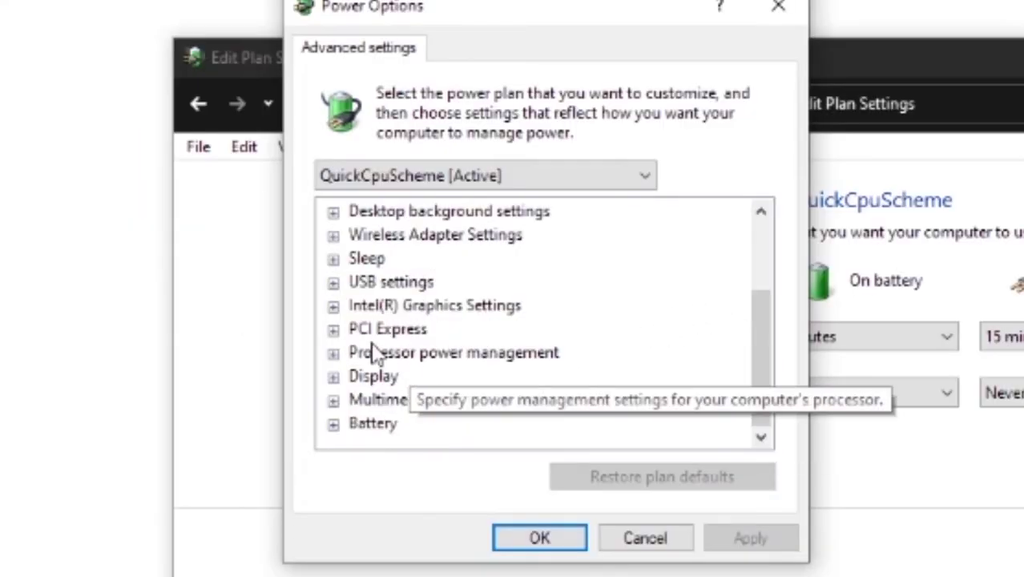
click(287, 239)
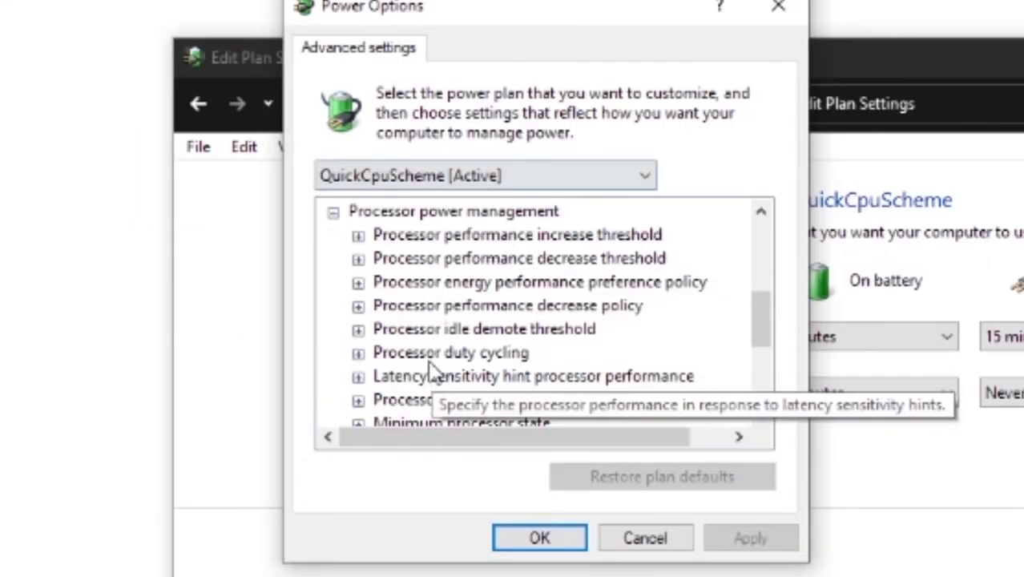
scroll(489, 370, down, 3)
scroll(491, 368, up, 1)
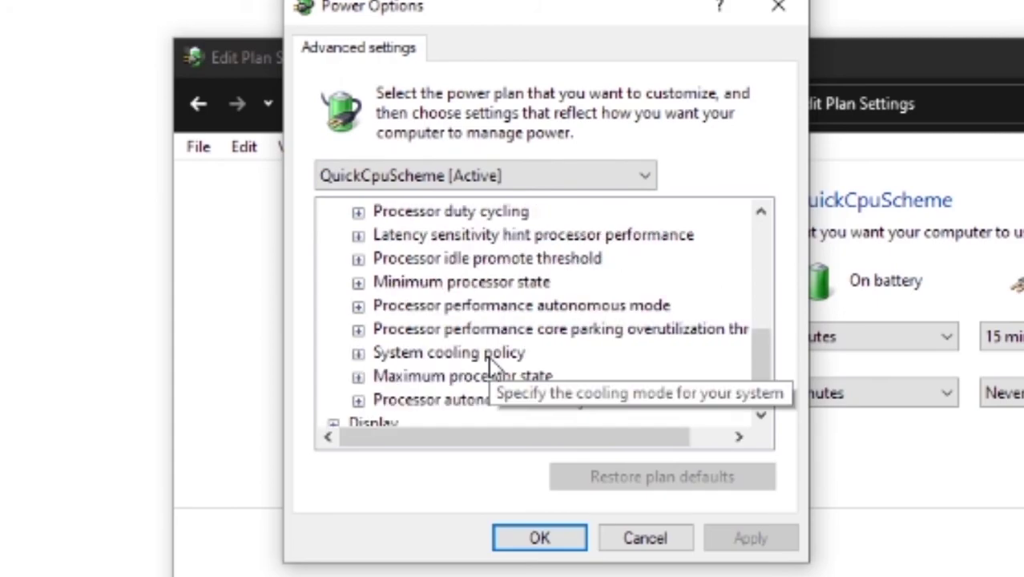
click(463, 282)
click(357, 282)
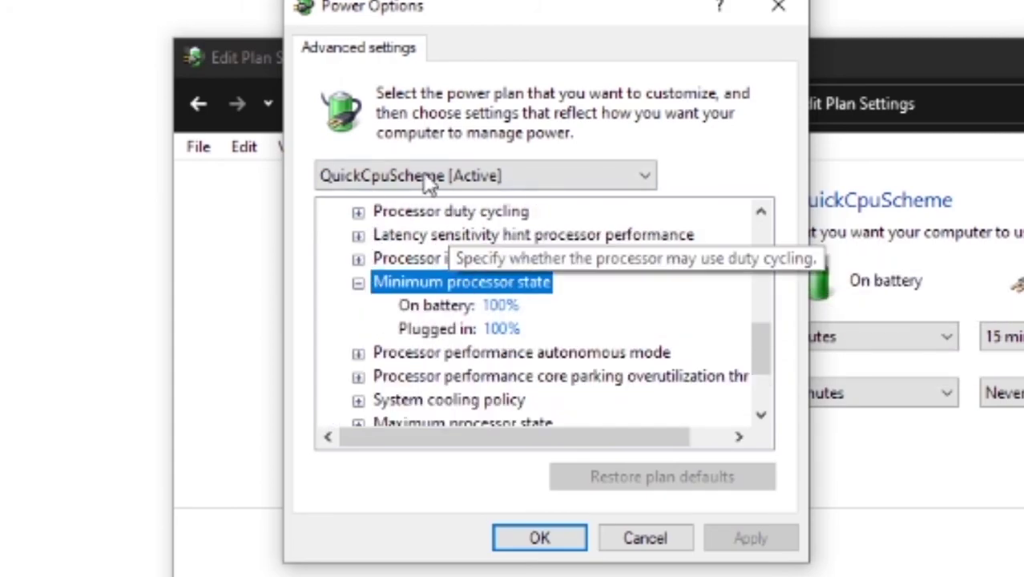
click(497, 307)
click(538, 329)
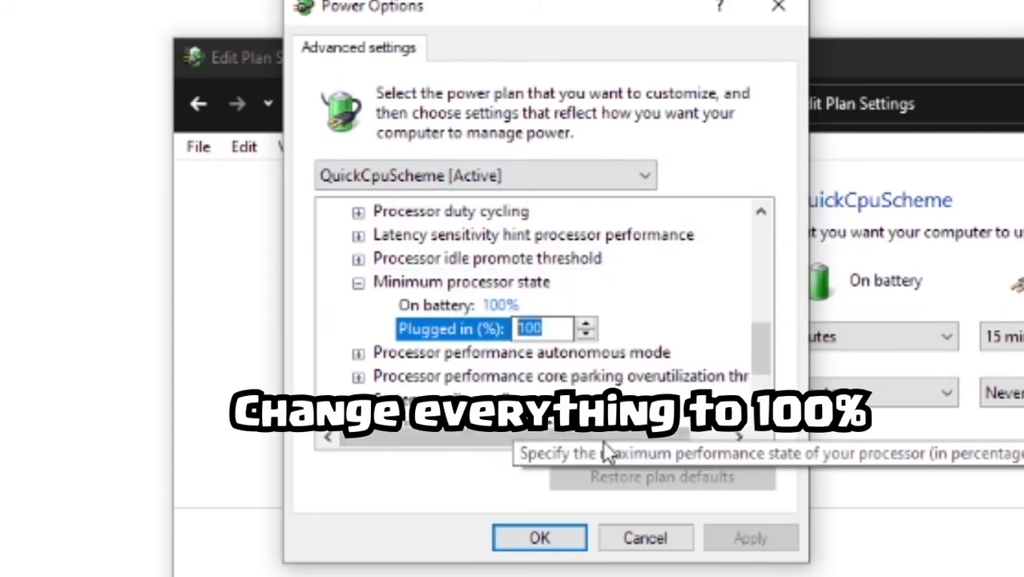
click(538, 538)
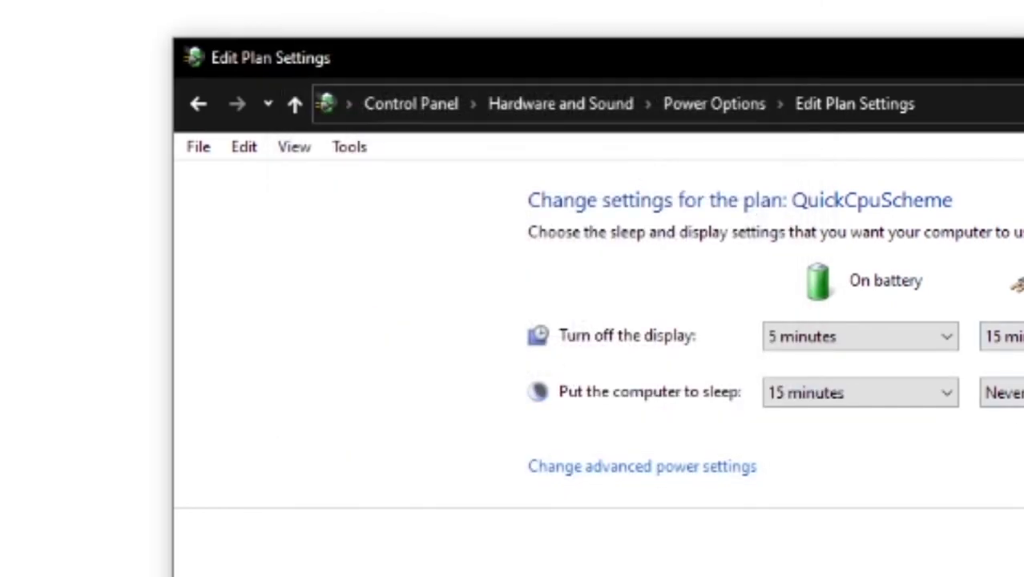
Close the Edit Plan Settings window and refresh the desktop
click(804, 121)
right_click(338, 165)
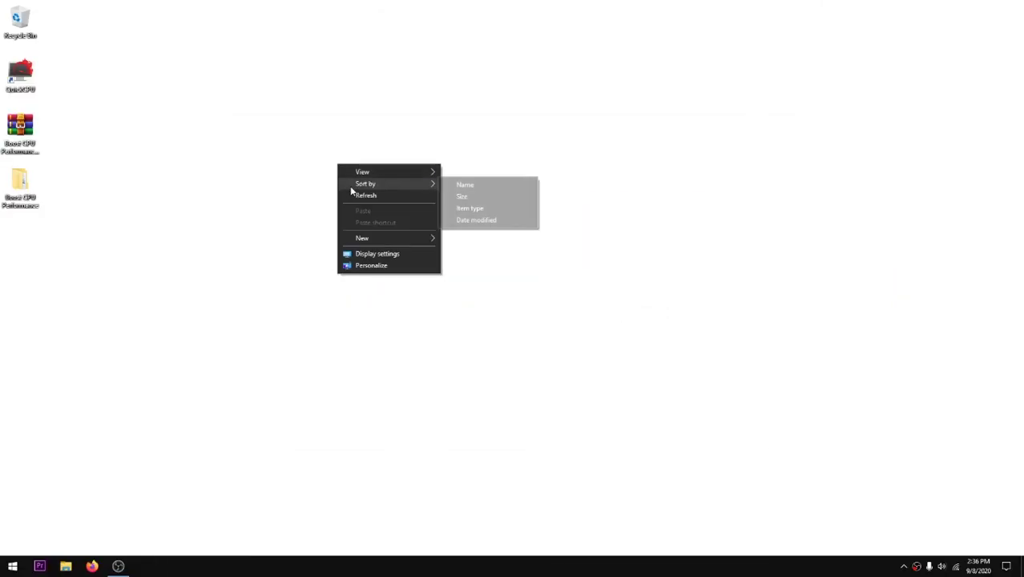
click(351, 194)
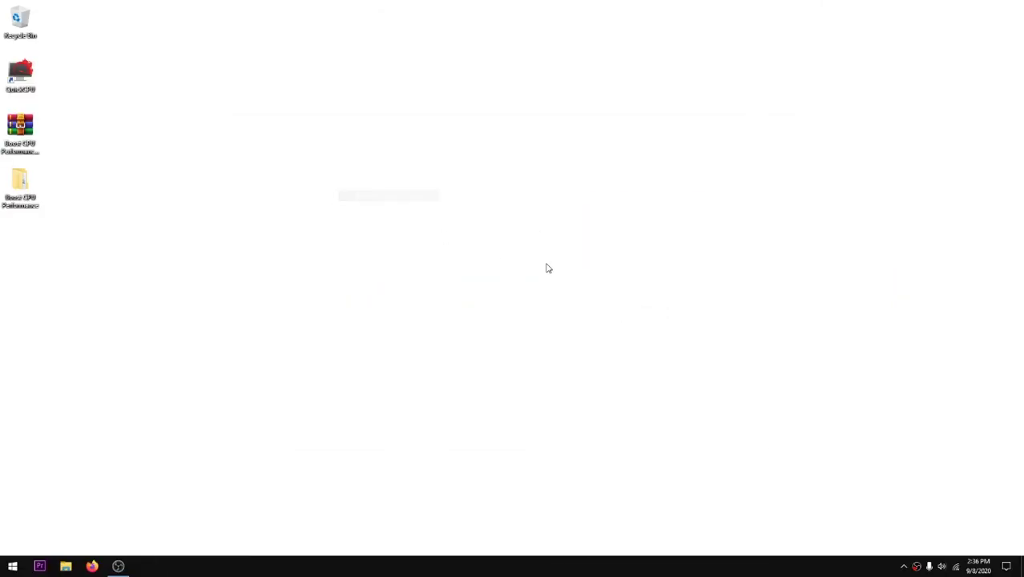